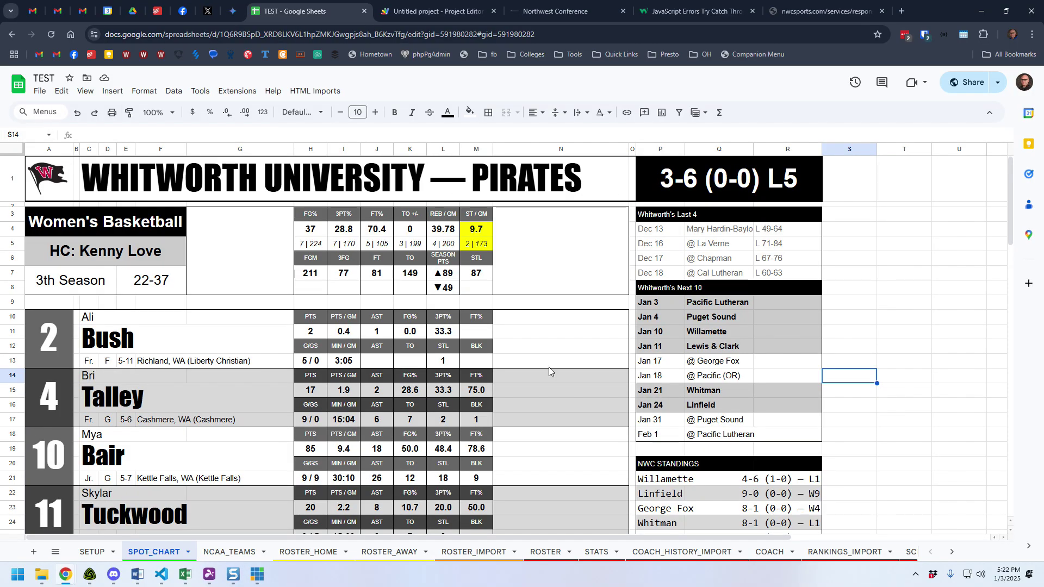
- Scroll through the spot chart to review its current contents
{"action": "scroll", "coordinate": [549, 367], "scroll_direction": "down", "scroll_amount": 8}
{"action": "scroll", "coordinate": [374, 357], "scroll_direction": "down", "scroll_amount": 5}
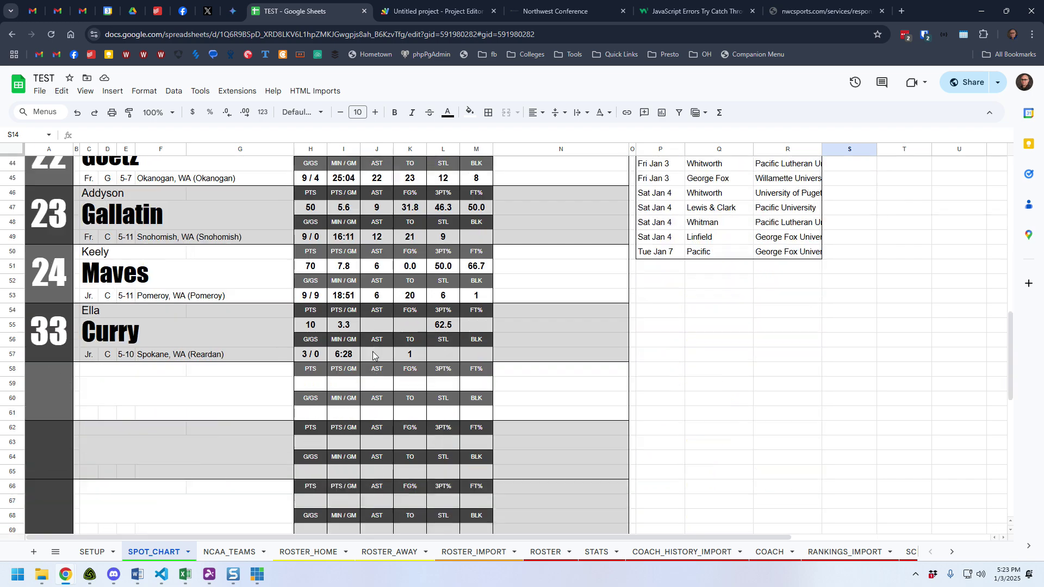
{"action": "scroll", "coordinate": [359, 355], "scroll_direction": "up", "scroll_amount": 12}
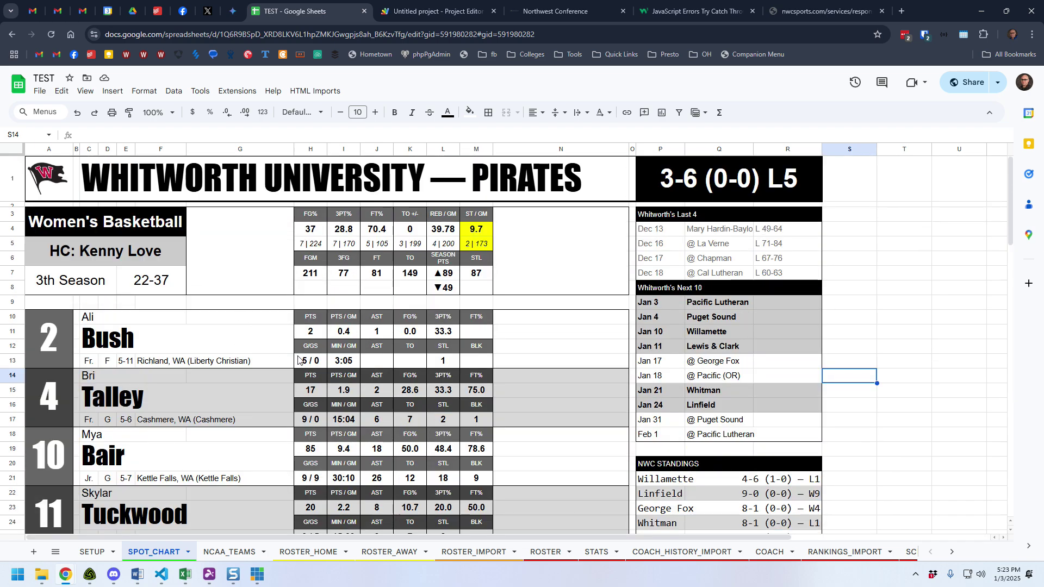
{"action": "scroll", "coordinate": [275, 346], "scroll_direction": "down", "scroll_amount": 8}
{"action": "scroll", "coordinate": [275, 346], "scroll_direction": "down", "scroll_amount": 2}
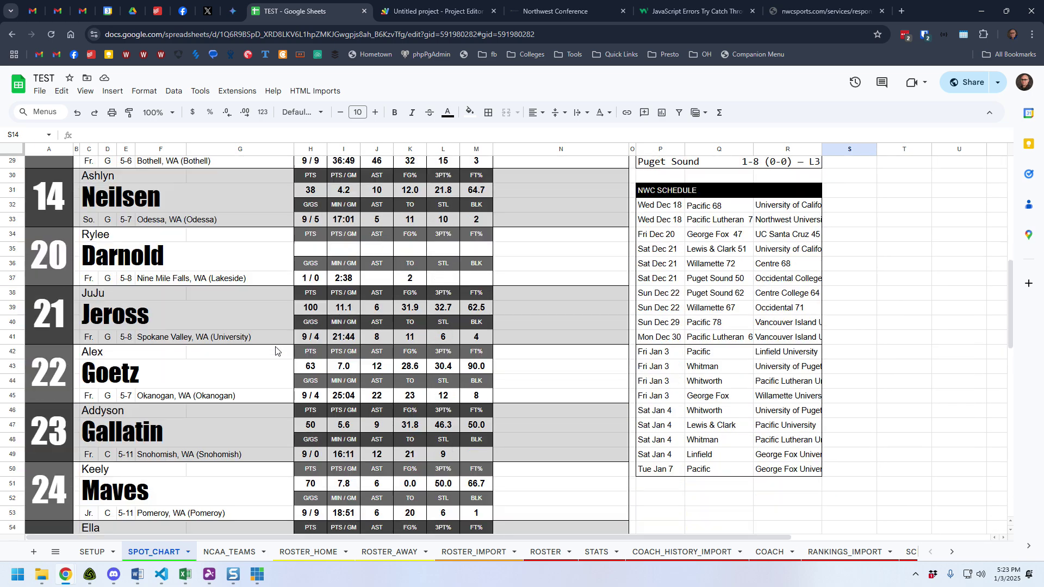
{"action": "scroll", "coordinate": [275, 348], "scroll_direction": "up", "scroll_amount": 8}
{"action": "scroll", "coordinate": [100, 291], "scroll_direction": "up", "scroll_amount": 2}
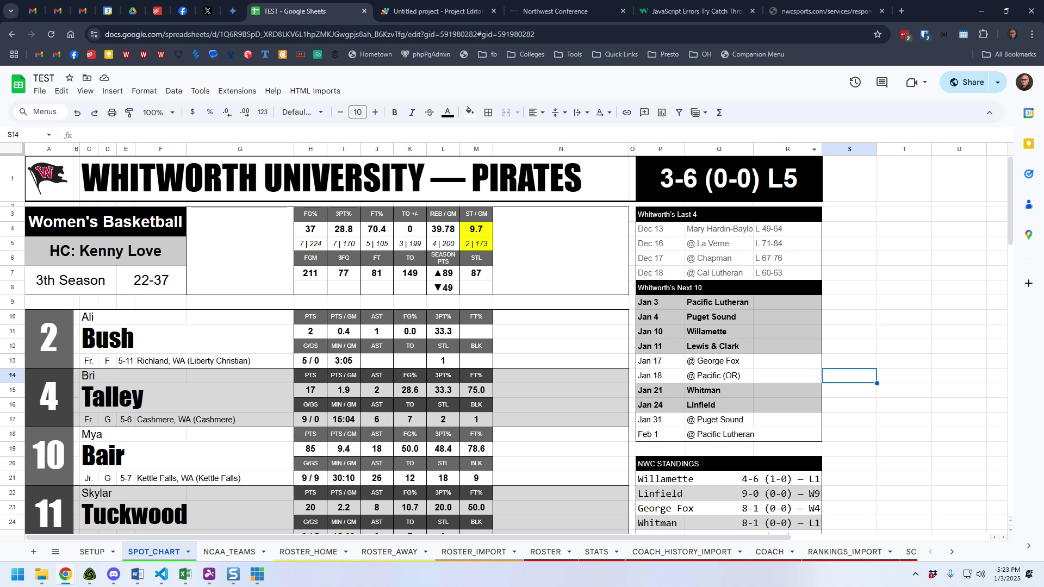
{"action": "scroll", "coordinate": [744, 356], "scroll_direction": "down", "scroll_amount": 4}
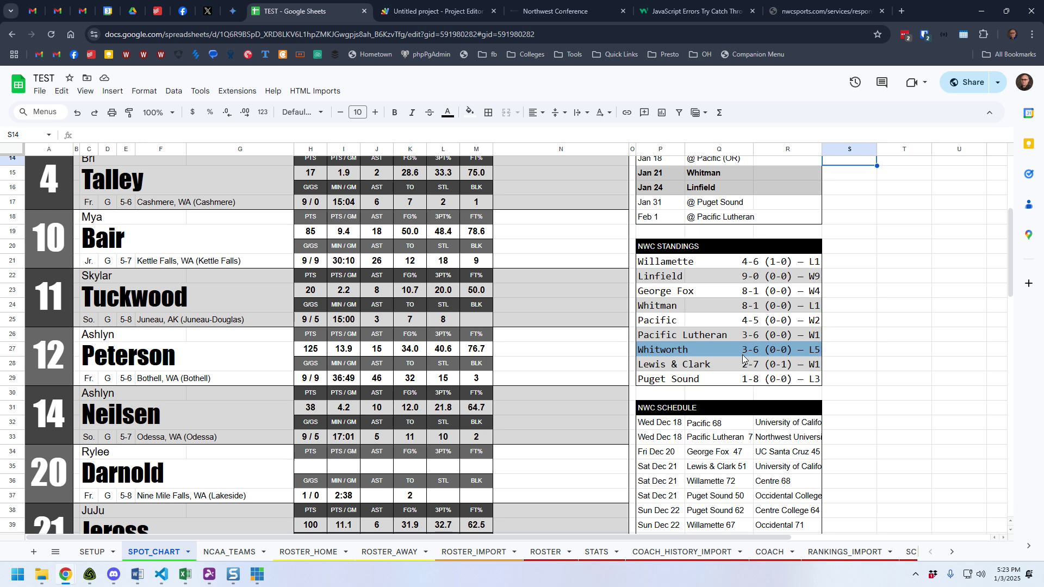
{"action": "scroll", "coordinate": [743, 356], "scroll_direction": "down", "scroll_amount": 5}
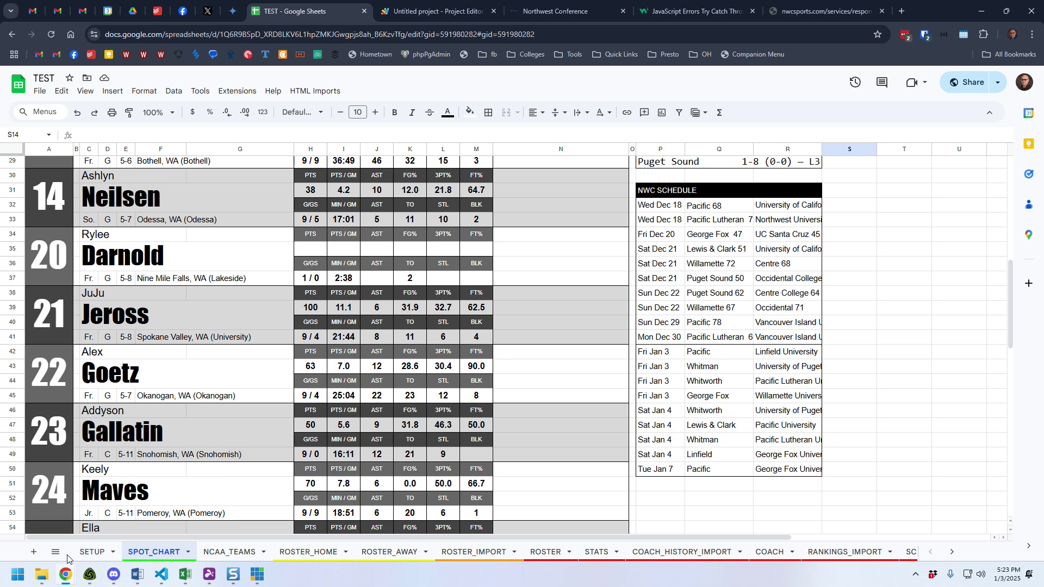
- Set the SETUP A2 home team to Willamette and review the refreshed spot chart
{"action": "left_click", "coordinate": [89, 553]}
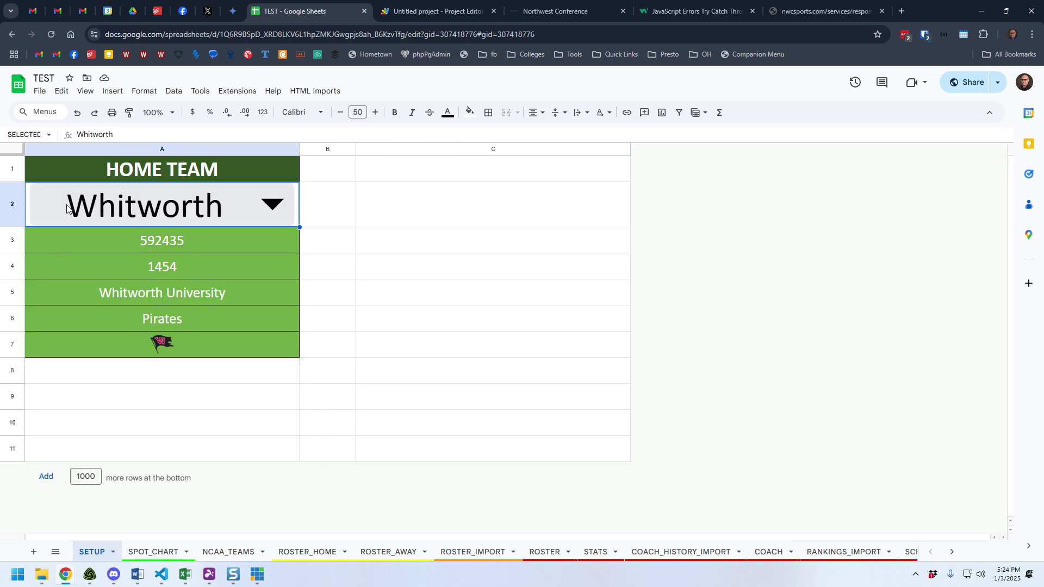
{"action": "left_click", "coordinate": [274, 205]}
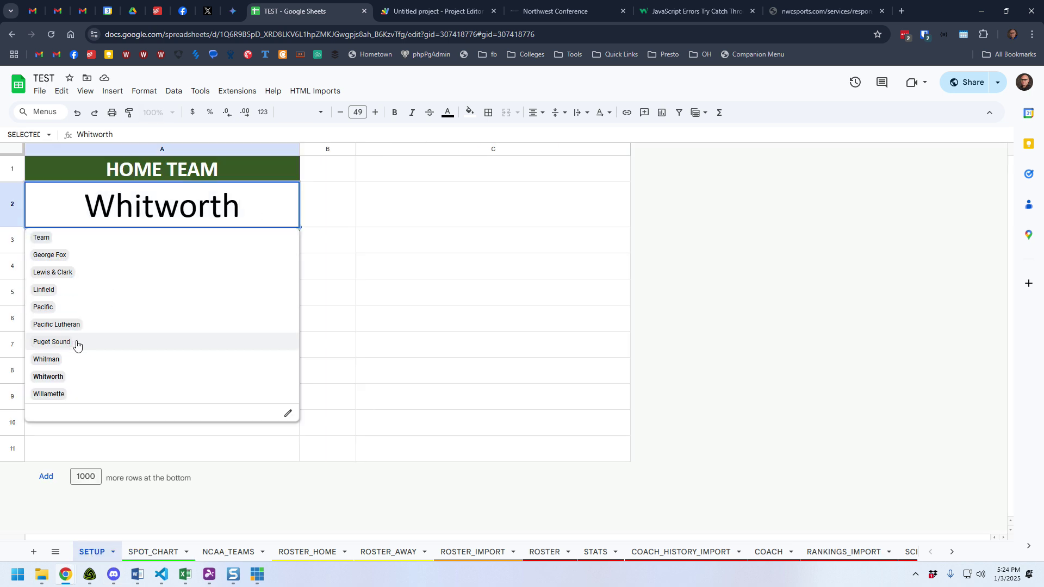
{"action": "left_click", "coordinate": [76, 396]}
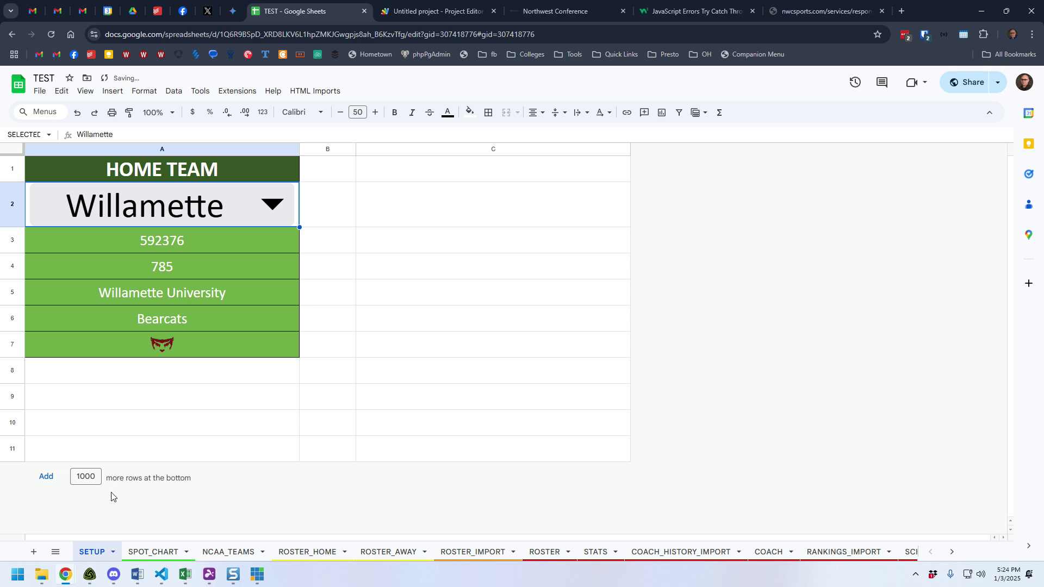
{"action": "left_click", "coordinate": [151, 553]}
{"action": "scroll", "coordinate": [245, 468], "scroll_direction": "up", "scroll_amount": 8}
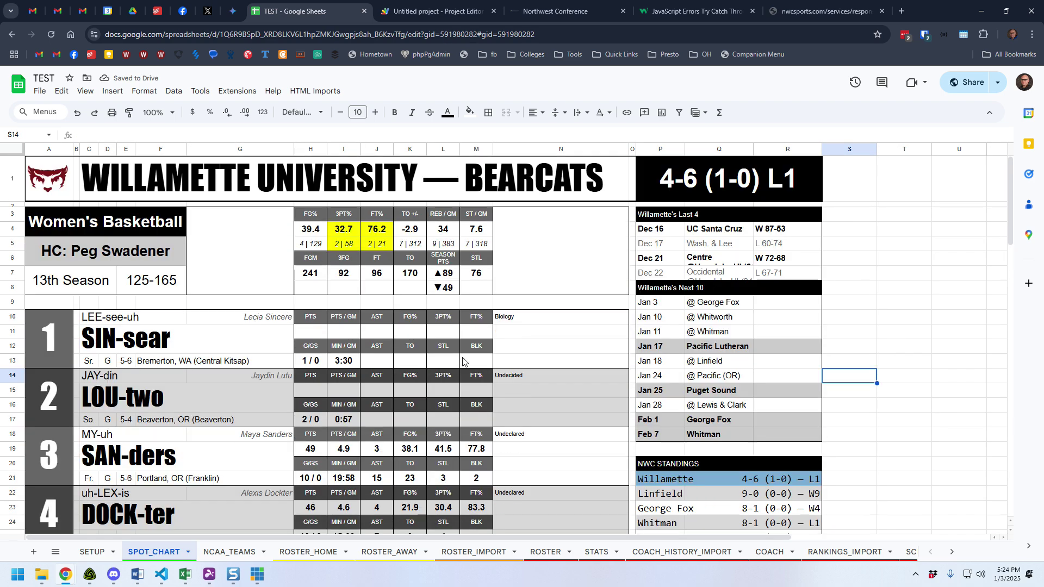
{"action": "scroll", "coordinate": [256, 337], "scroll_direction": "down", "scroll_amount": 5}
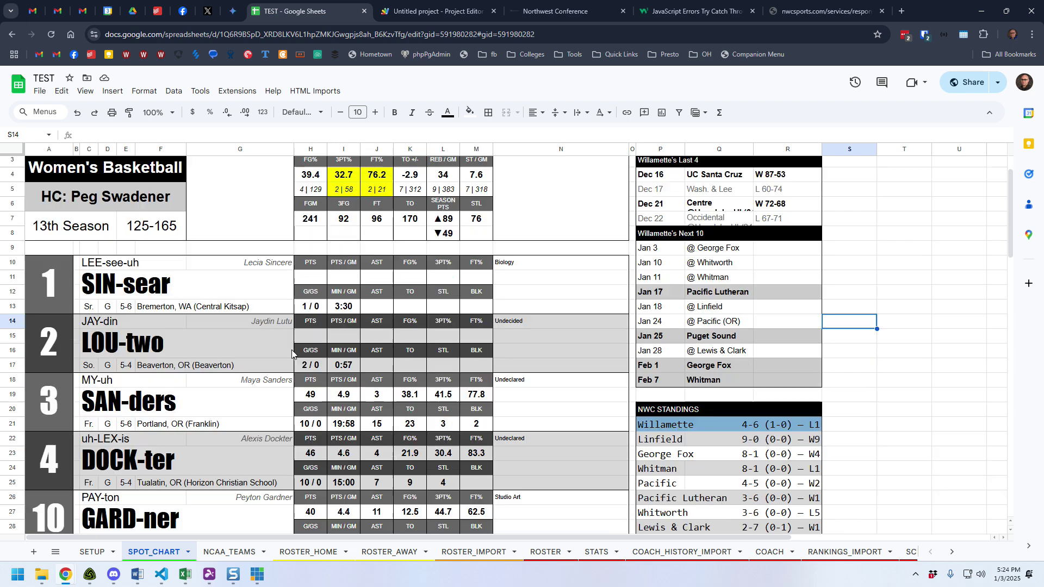
{"action": "scroll", "coordinate": [292, 354], "scroll_direction": "up", "scroll_amount": 5}
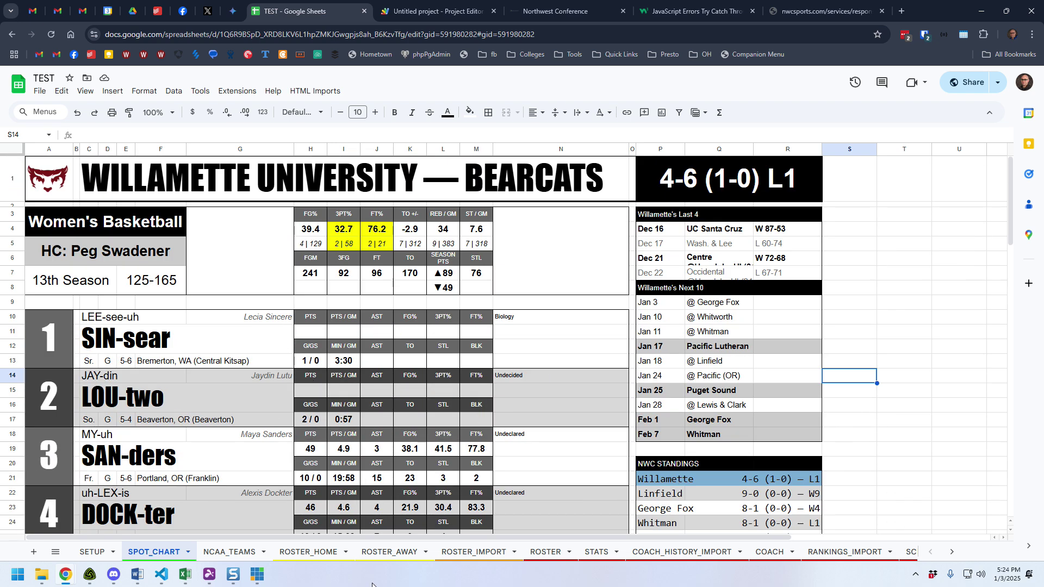
{"action": "scroll", "coordinate": [185, 405], "scroll_direction": "down", "scroll_amount": 1}
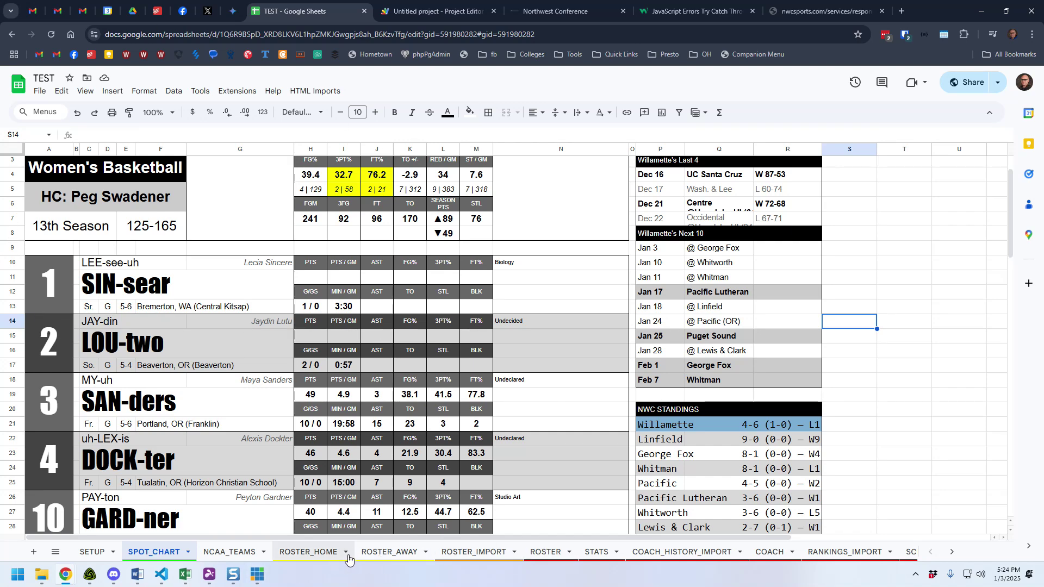
- On ROSTER_HOME, inspect the first-name pronunciation override, Note 1 majors and Note 2 awards formula
{"action": "left_click", "coordinate": [332, 556]}
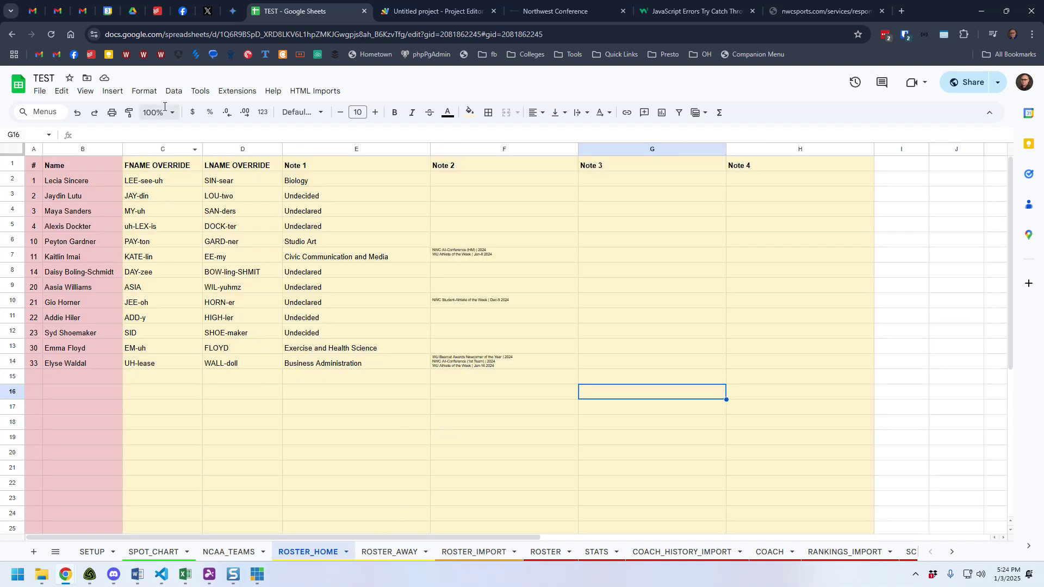
{"action": "left_click", "coordinate": [146, 185]}
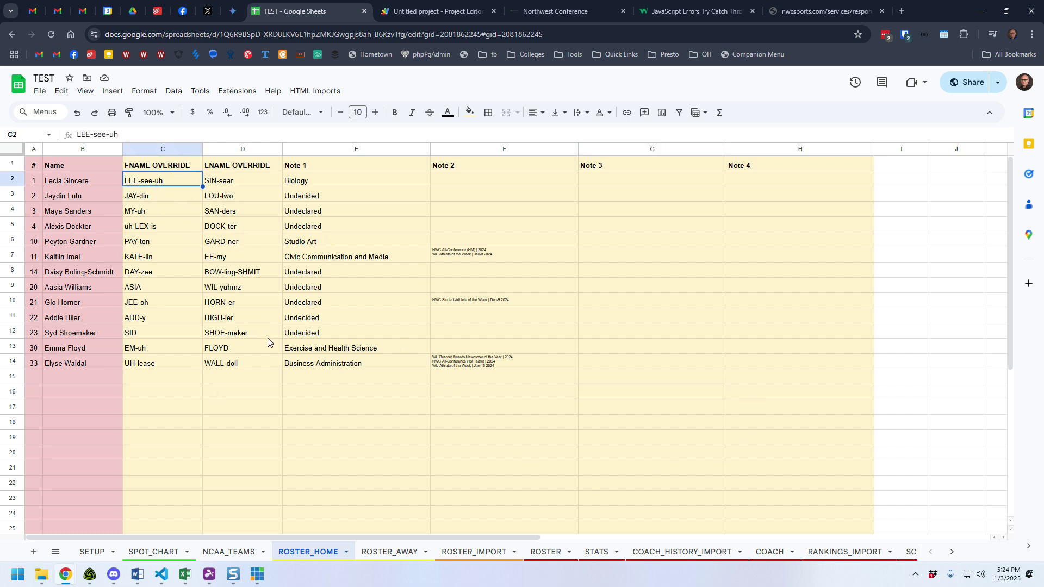
{"action": "left_click", "coordinate": [324, 180]}
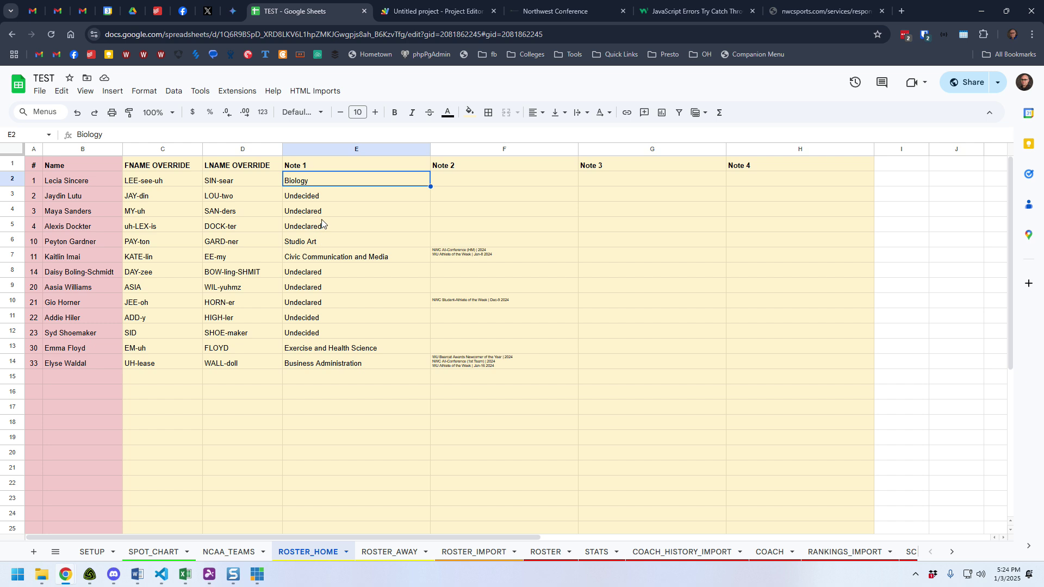
{"action": "left_click_drag", "start_coordinate": [376, 357], "coordinate": [361, 187]}
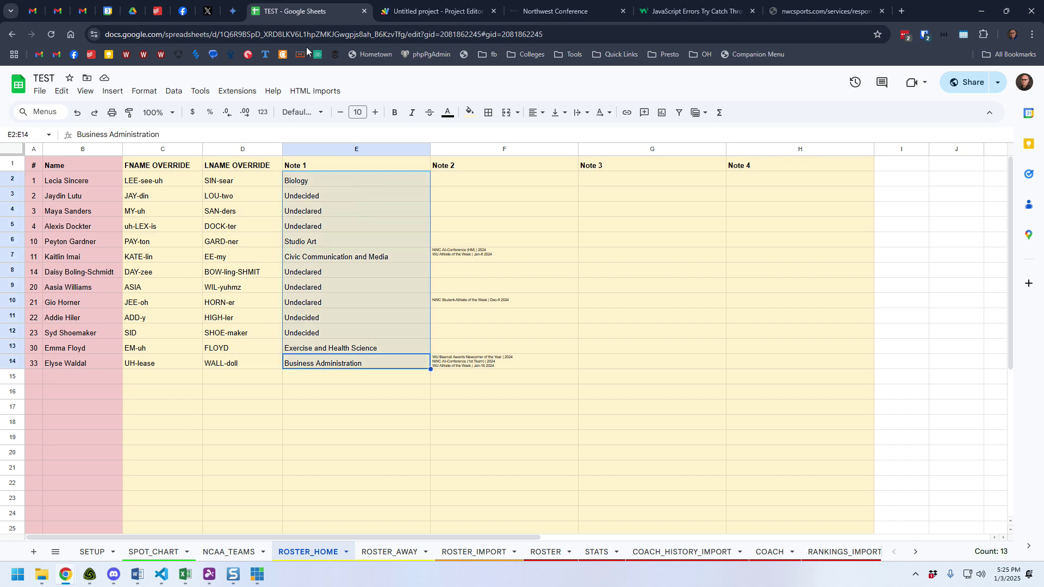
{"action": "left_click", "coordinate": [517, 258]}
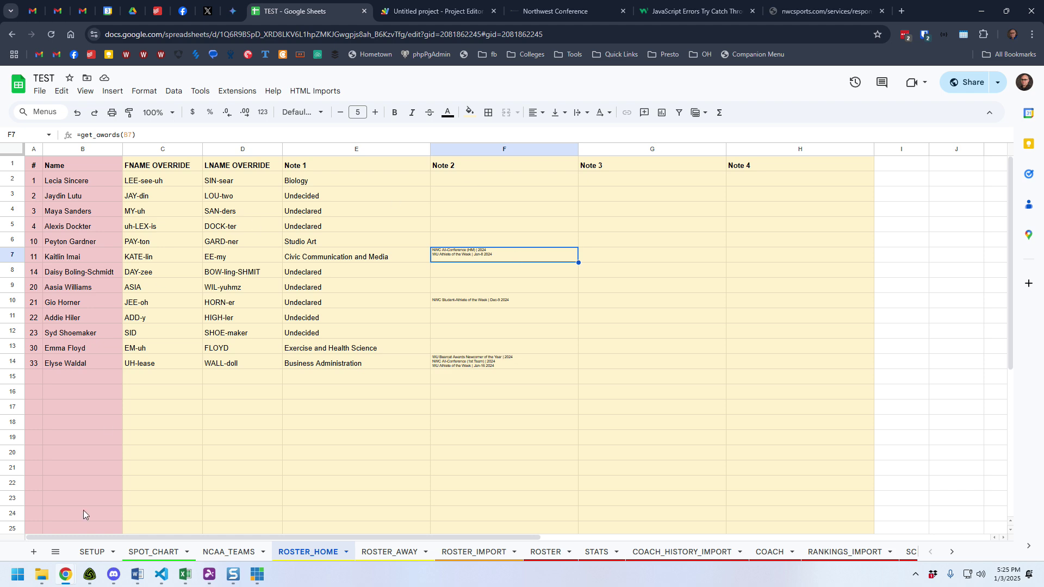
{"action": "left_click", "coordinate": [152, 552]}
- Inspect N31's VLOOKUP formula that pulls roster notes onto the spot chart
{"action": "scroll", "coordinate": [475, 412], "scroll_direction": "down", "scroll_amount": 4}
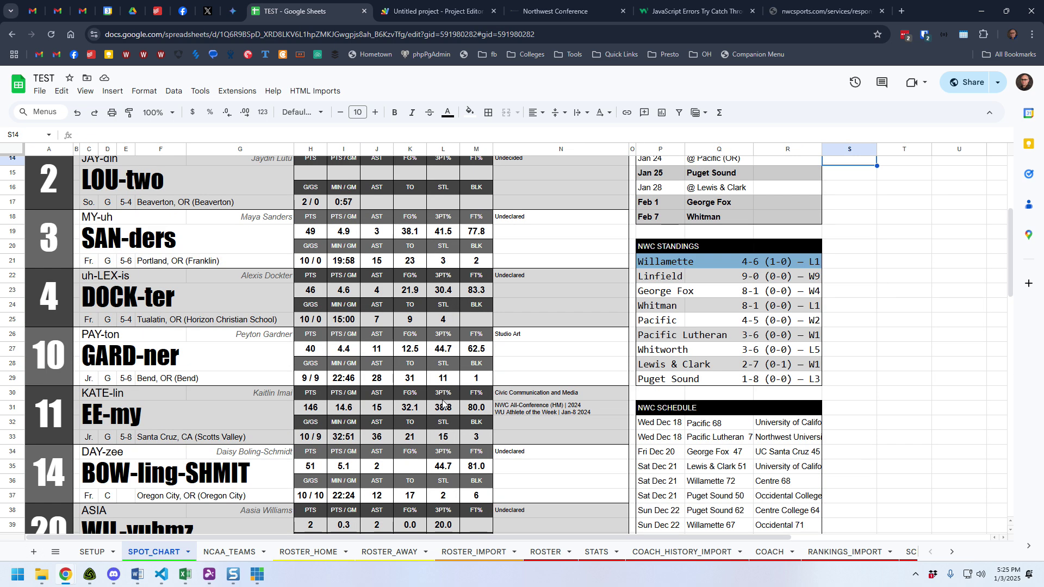
{"action": "left_click", "coordinate": [547, 348]}
{"action": "scroll", "coordinate": [544, 392], "scroll_direction": "down", "scroll_amount": 1}
{"action": "scroll", "coordinate": [544, 393], "scroll_direction": "down", "scroll_amount": 4}
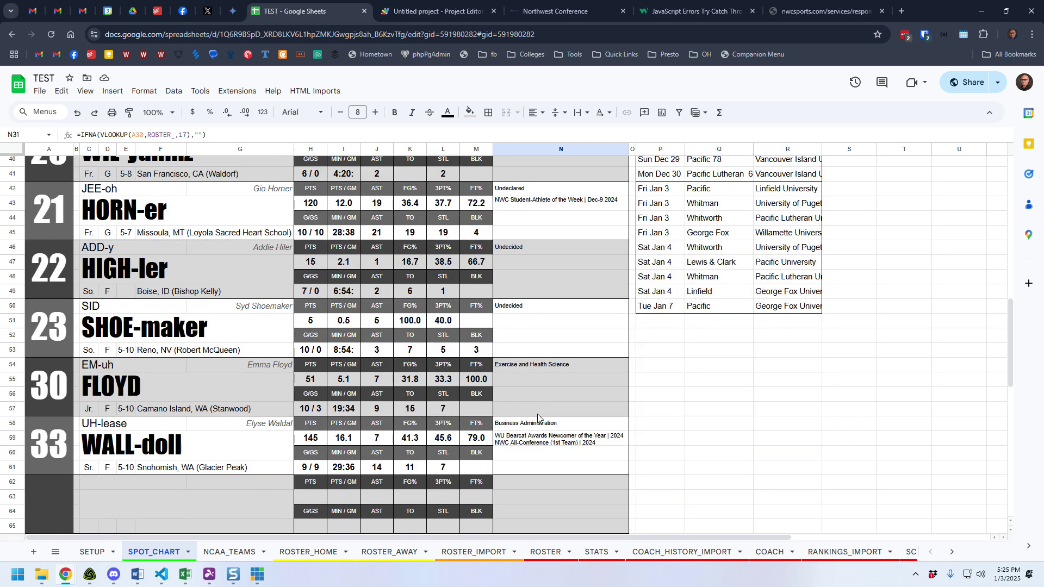
{"action": "scroll", "coordinate": [539, 414], "scroll_direction": "up", "scroll_amount": 8}
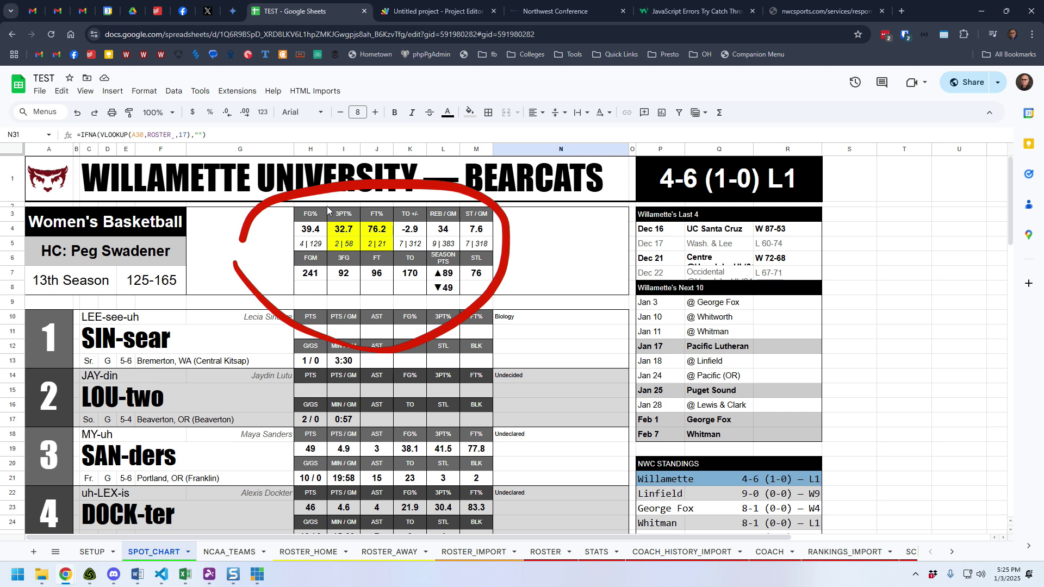
{"action": "left_click", "coordinate": [542, 272]}
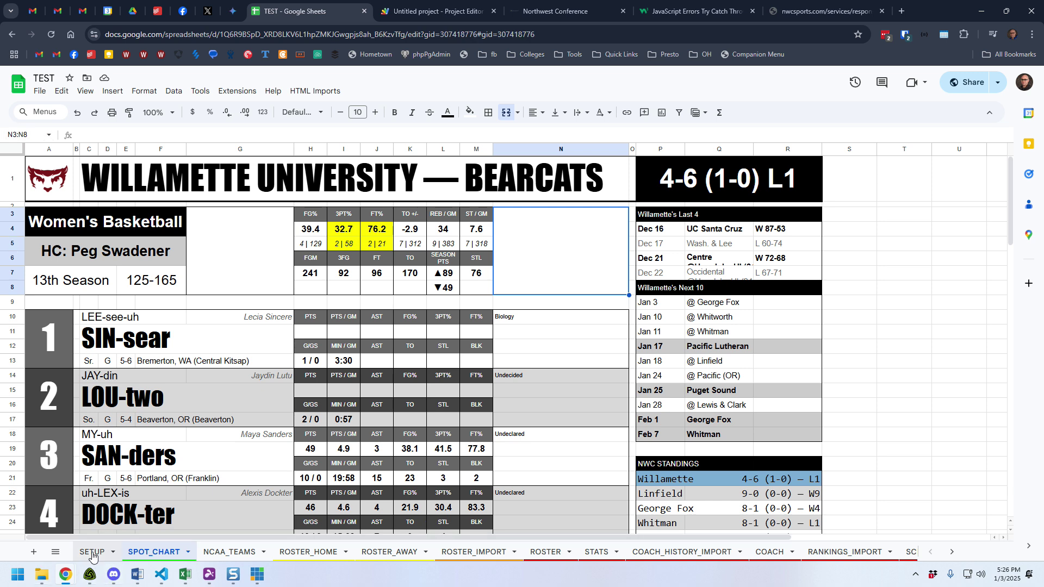
- Set the SETUP A2 home team to Lewis & Clark and check the spot chart
{"action": "left_click", "coordinate": [93, 553]}
{"action": "left_click", "coordinate": [269, 204]}
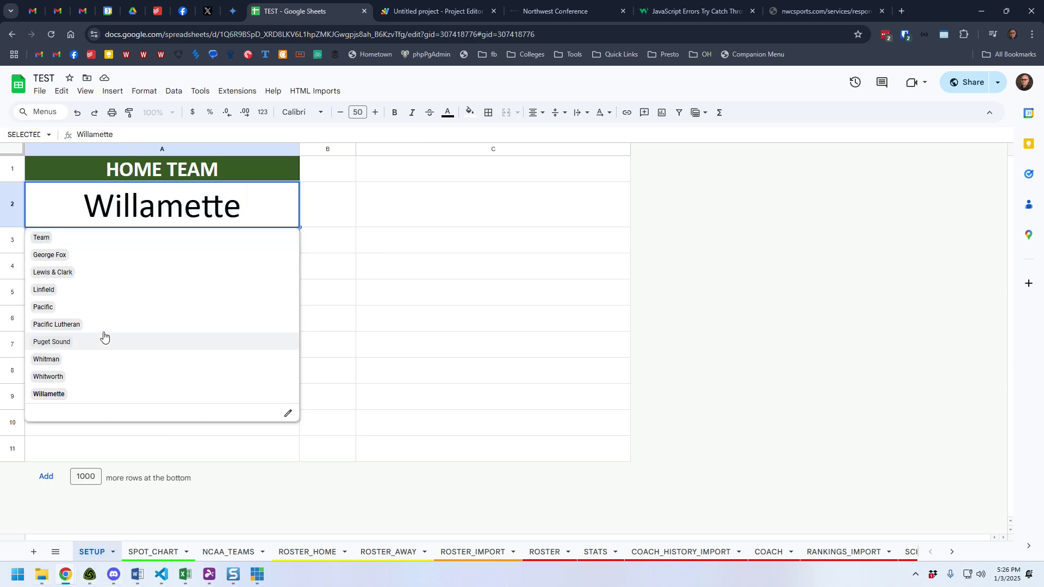
{"action": "left_click", "coordinate": [66, 273]}
{"action": "left_click", "coordinate": [163, 553]}
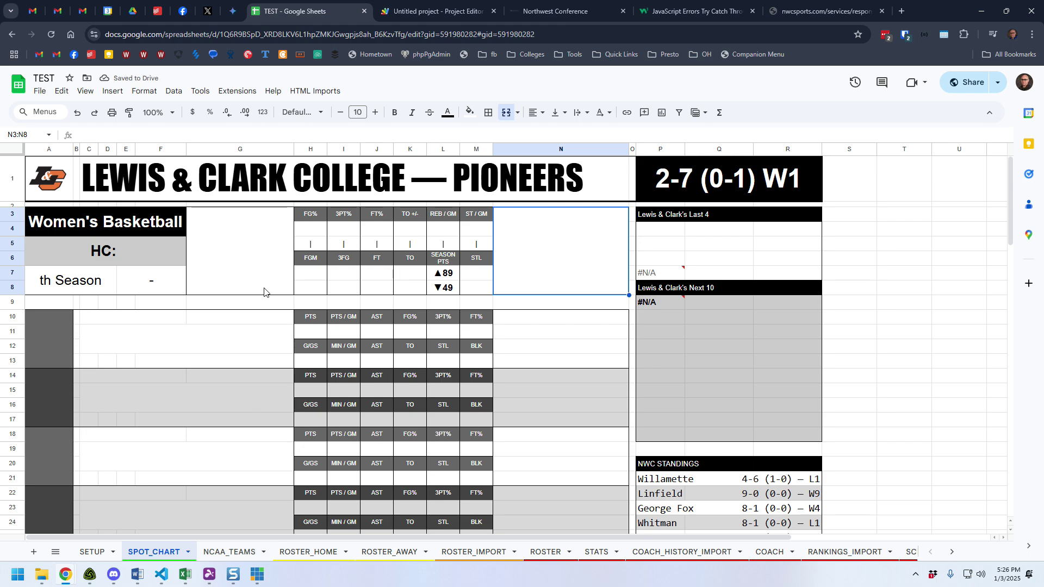
{"action": "scroll", "coordinate": [548, 413], "scroll_direction": "down", "scroll_amount": 5}
{"action": "scroll", "coordinate": [548, 412], "scroll_direction": "up", "scroll_amount": 5}
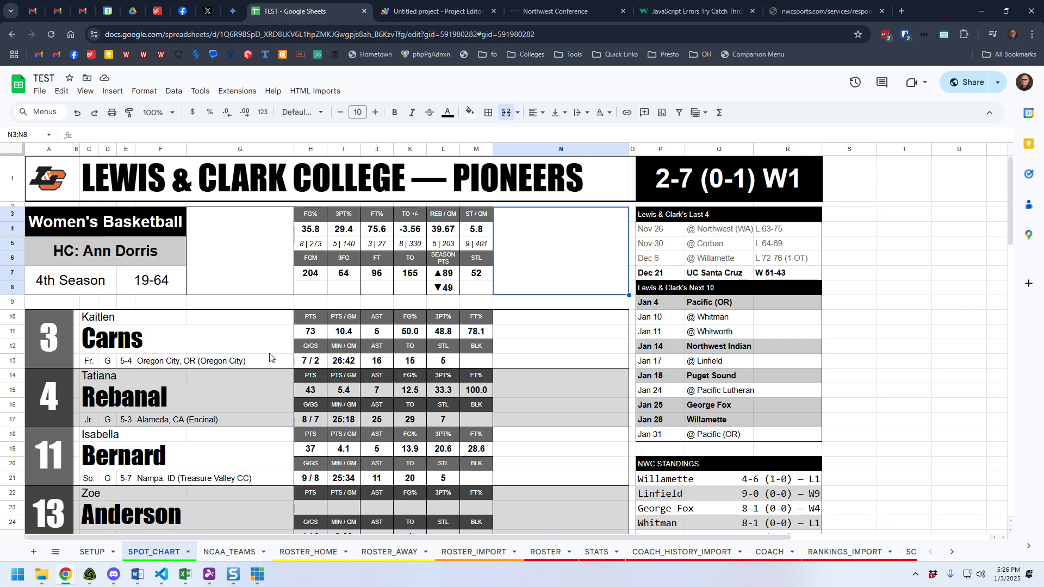
- Bring up the print settings preview of the Lewis & Clark spot chart
{"action": "left_click", "coordinate": [111, 112]}
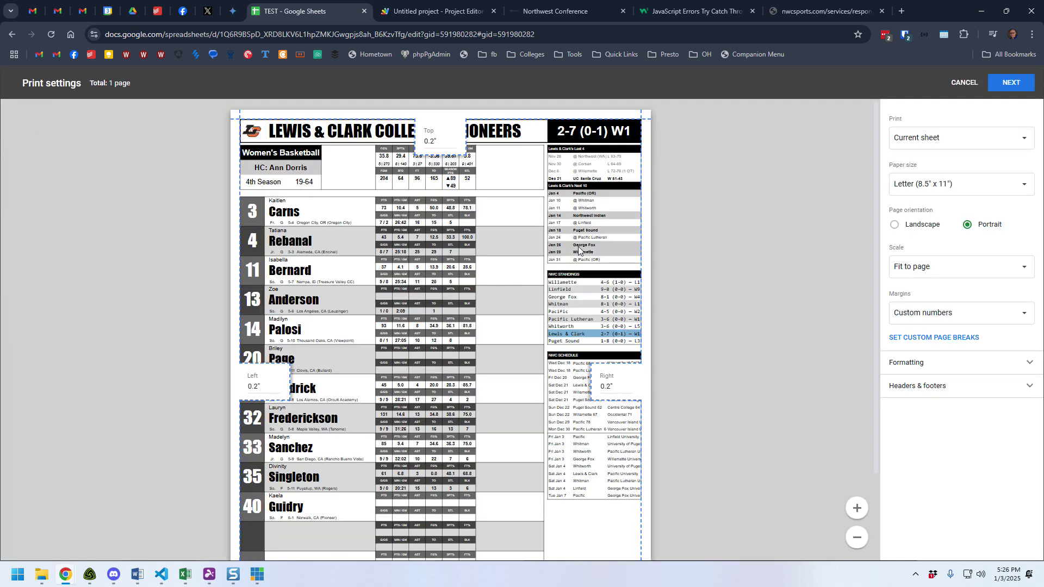
{"action": "scroll", "coordinate": [562, 335], "scroll_direction": "down", "scroll_amount": 3}
{"action": "scroll", "coordinate": [523, 337], "scroll_direction": "up", "scroll_amount": 3}
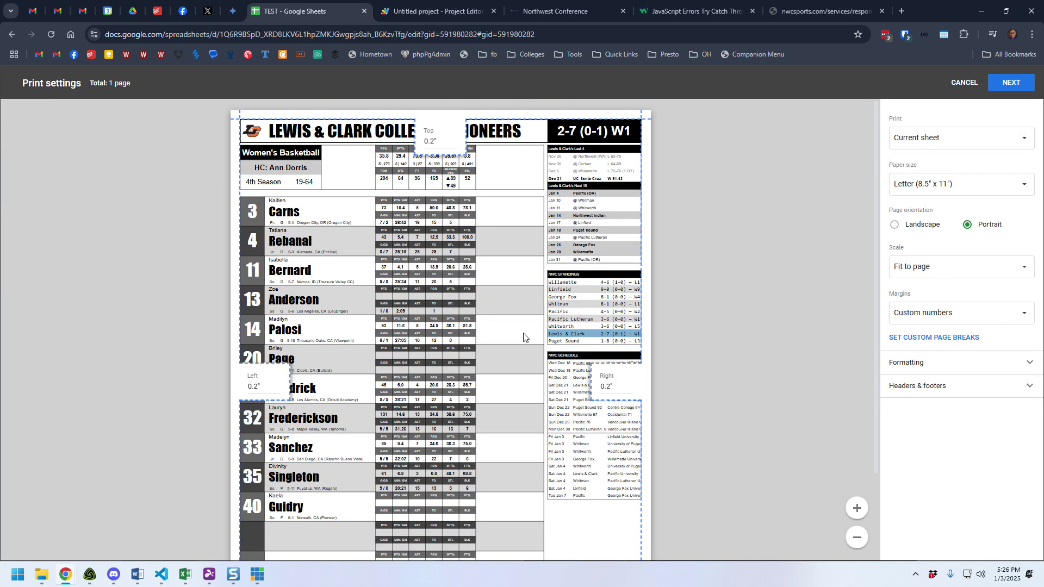